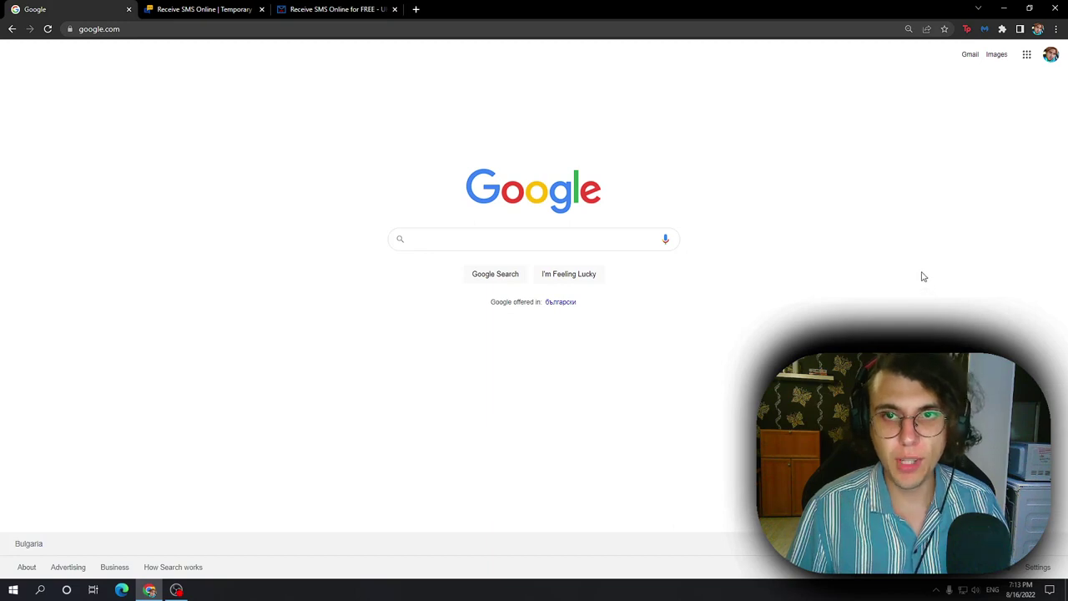
Step: Sign out of all Google accounts from the avatar menu, switch Search to English, and go to Gmail
click(1051, 55)
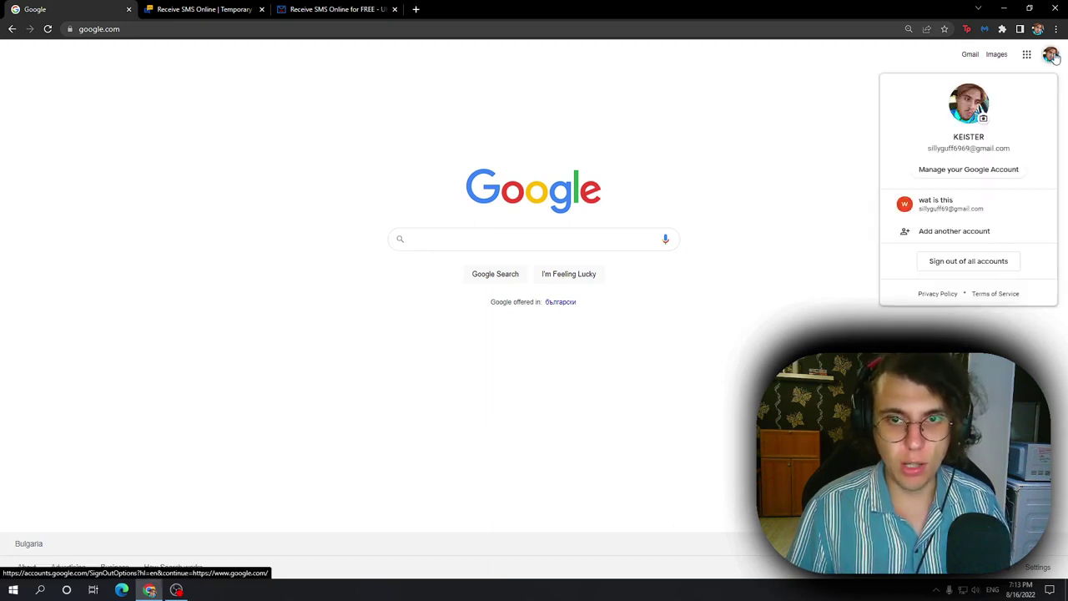
click(974, 262)
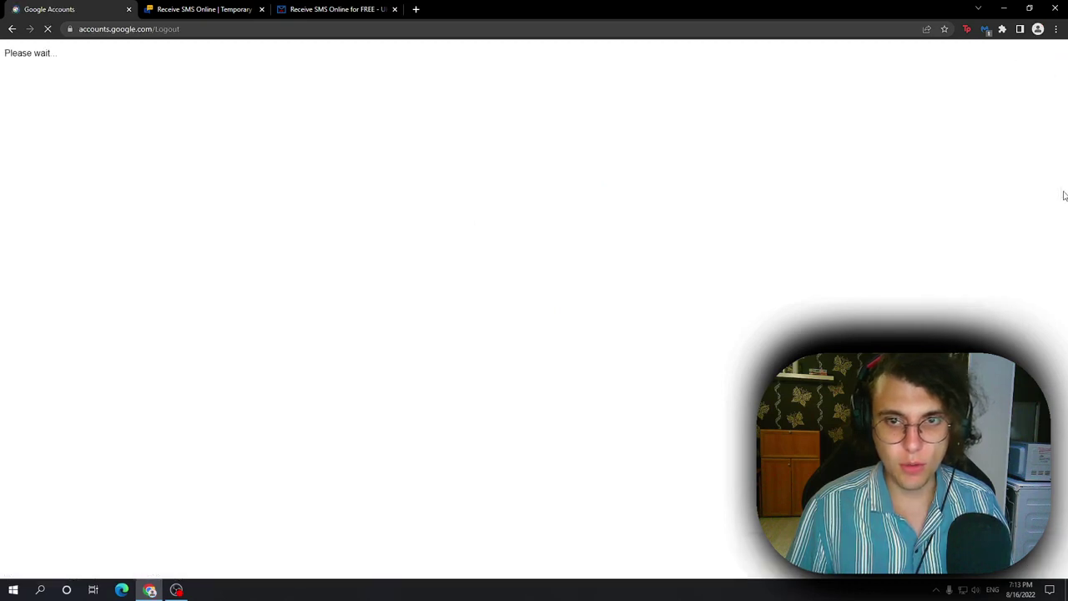
click(890, 29)
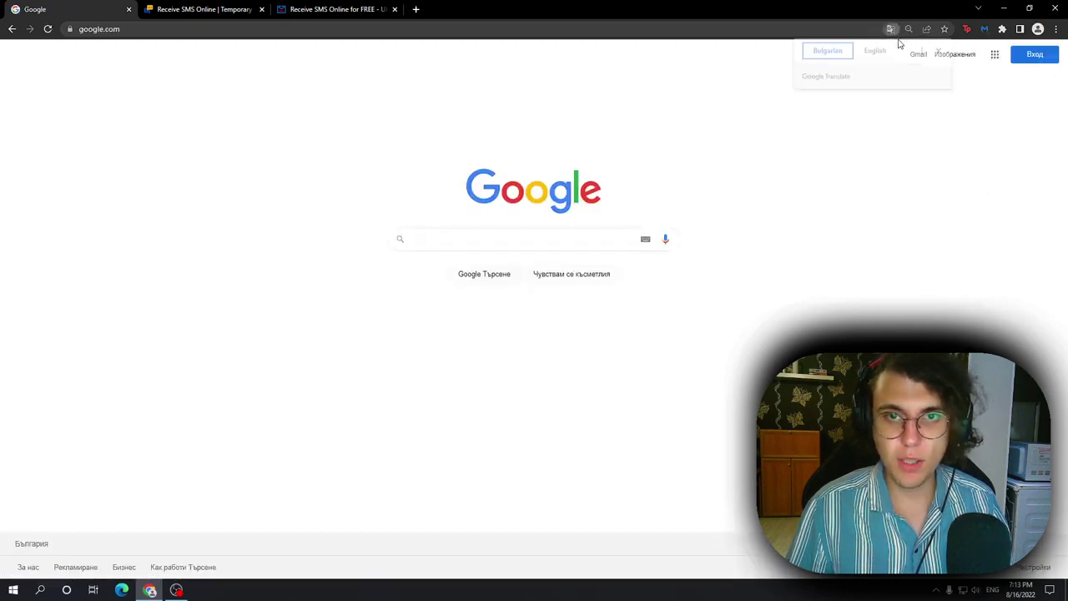
click(877, 50)
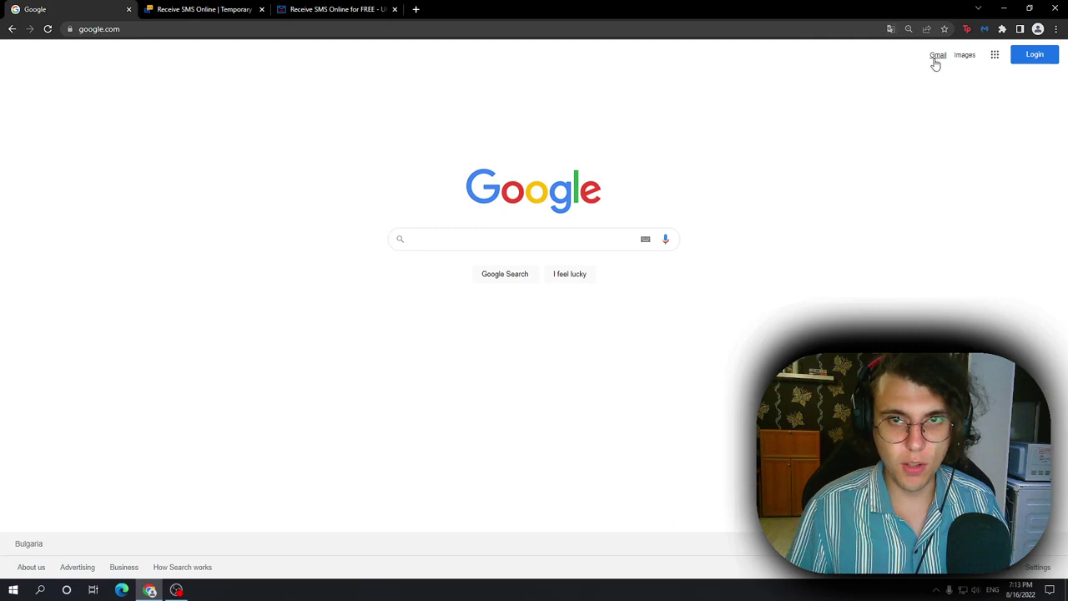
click(936, 56)
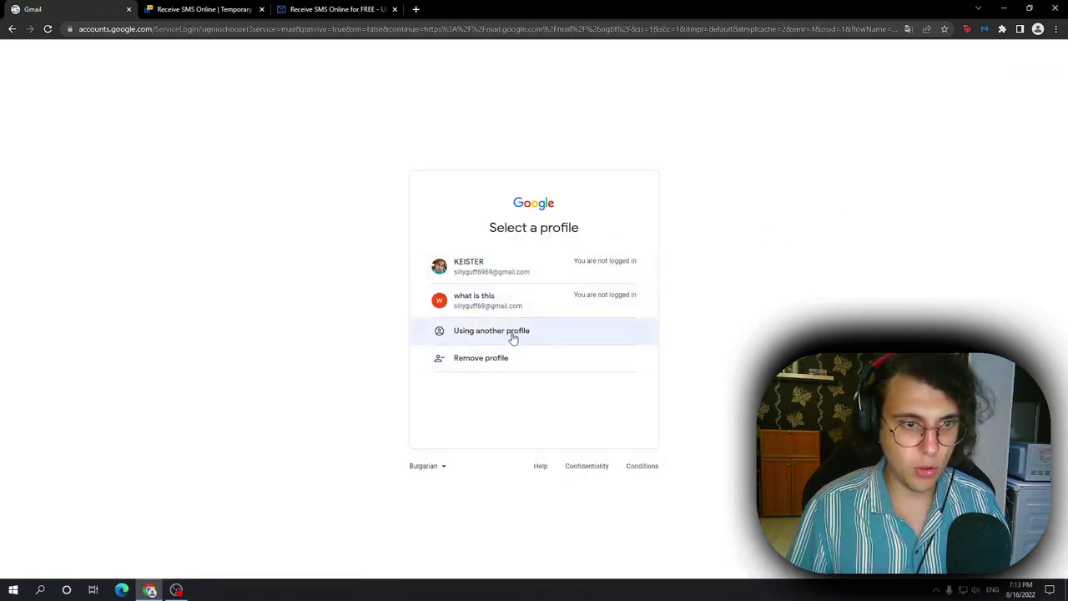
Step: Choose another profile and start creating a new Google account for personal use
click(511, 336)
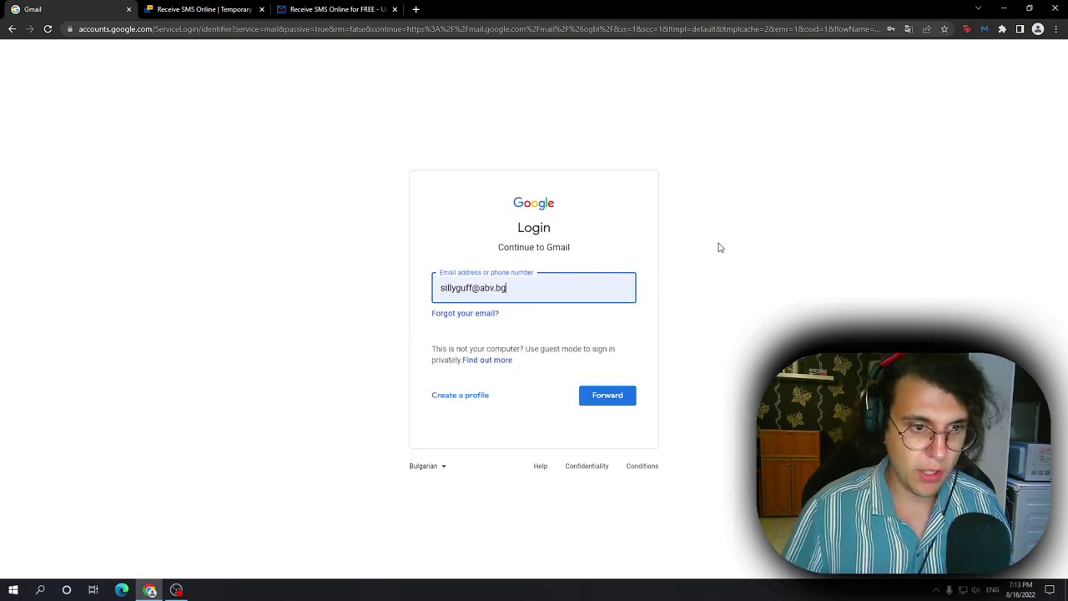
click(476, 402)
click(458, 426)
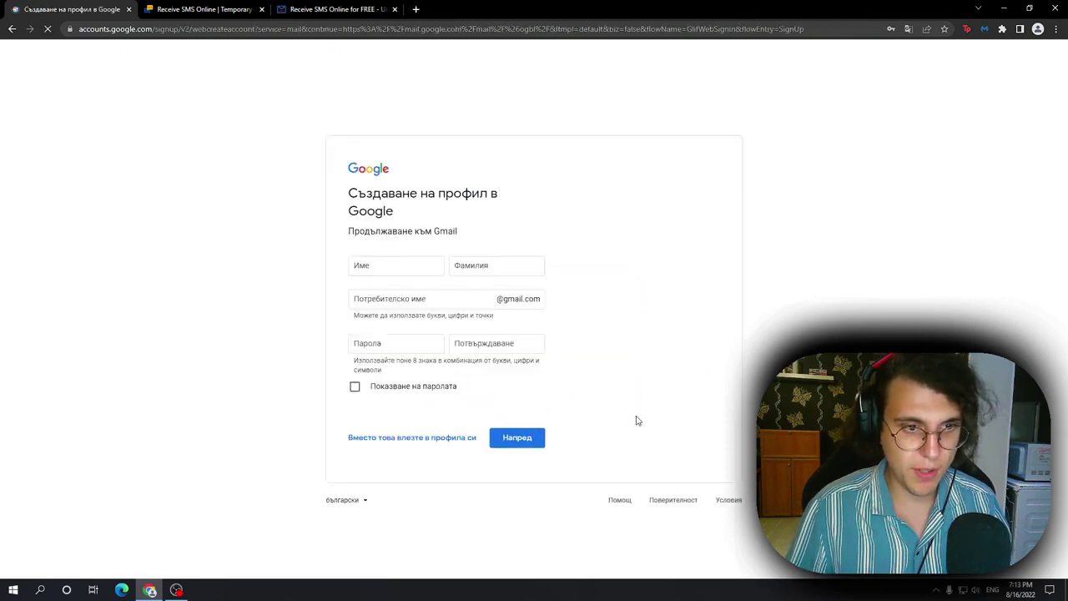
Step: Enter the first name, family name, Gmail username and password twice, then submit with Forward
text(N)
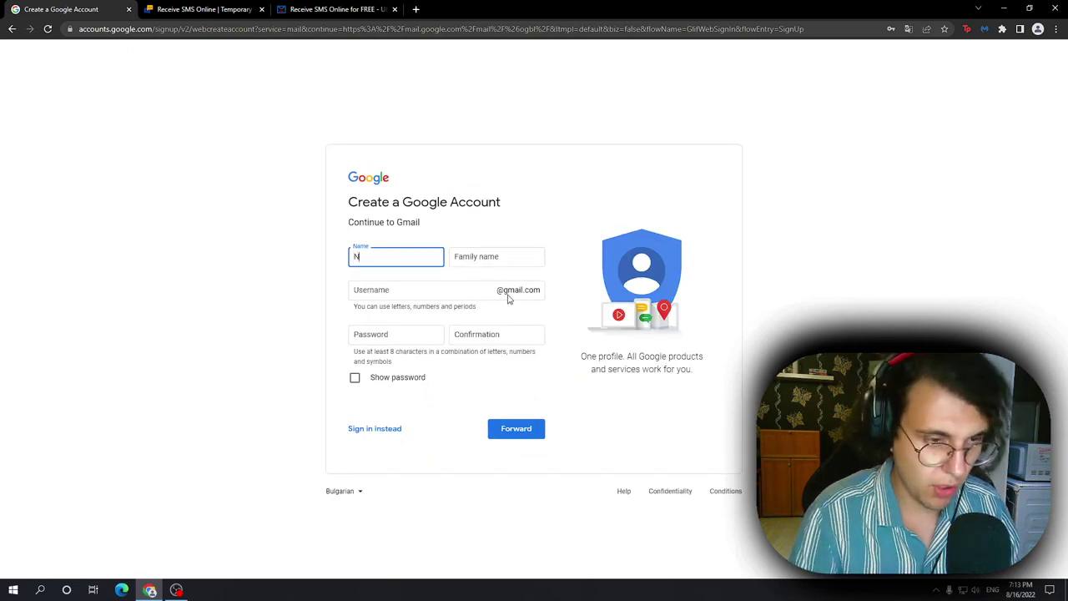
text(eddy)
key(Tab)
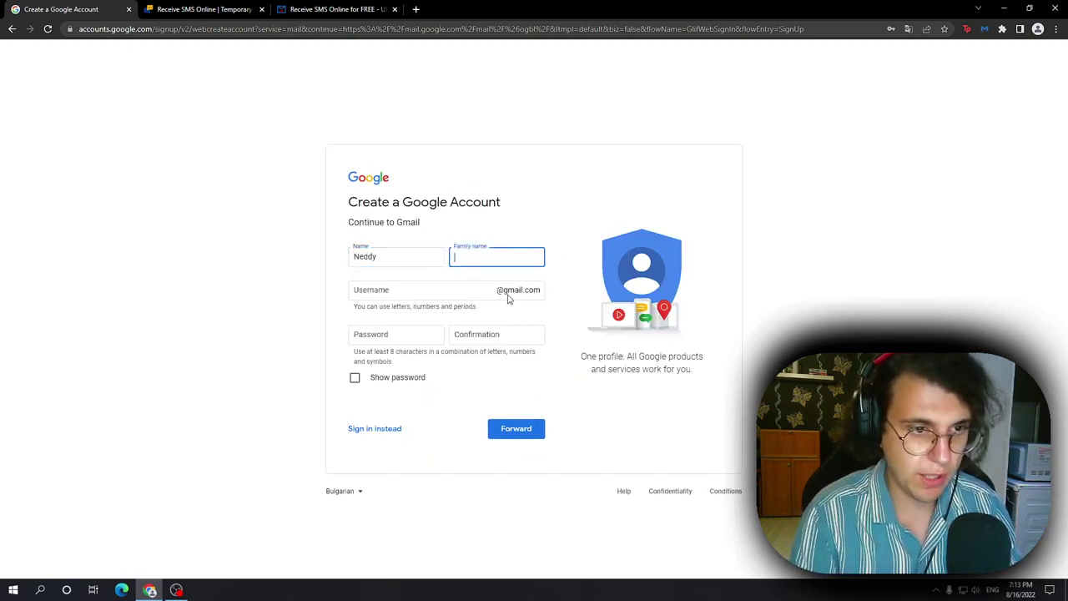
text(Nomz)
key(Tab)
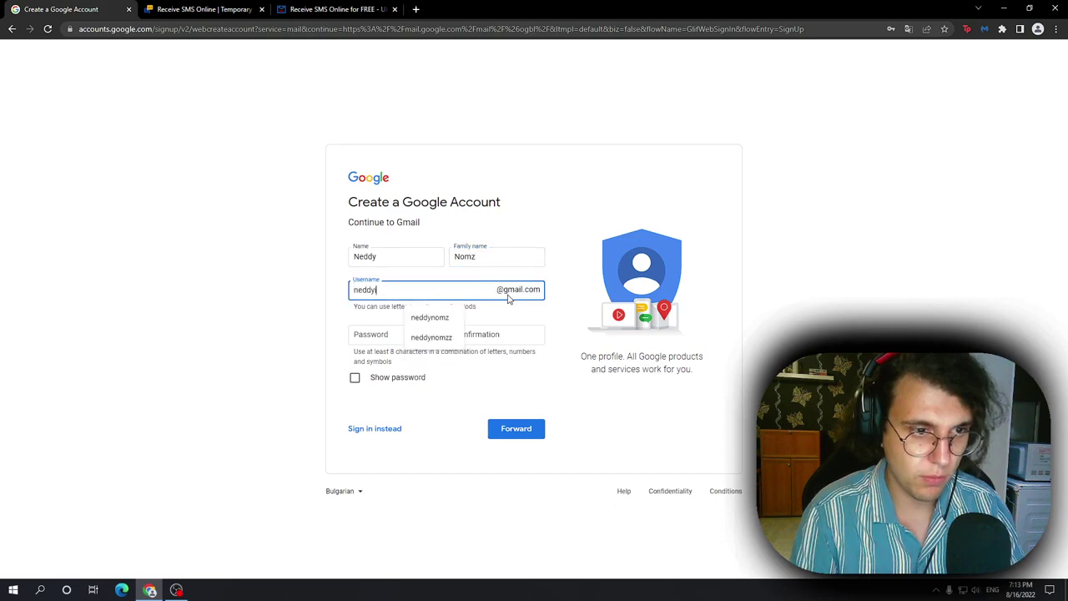
key(Tab)
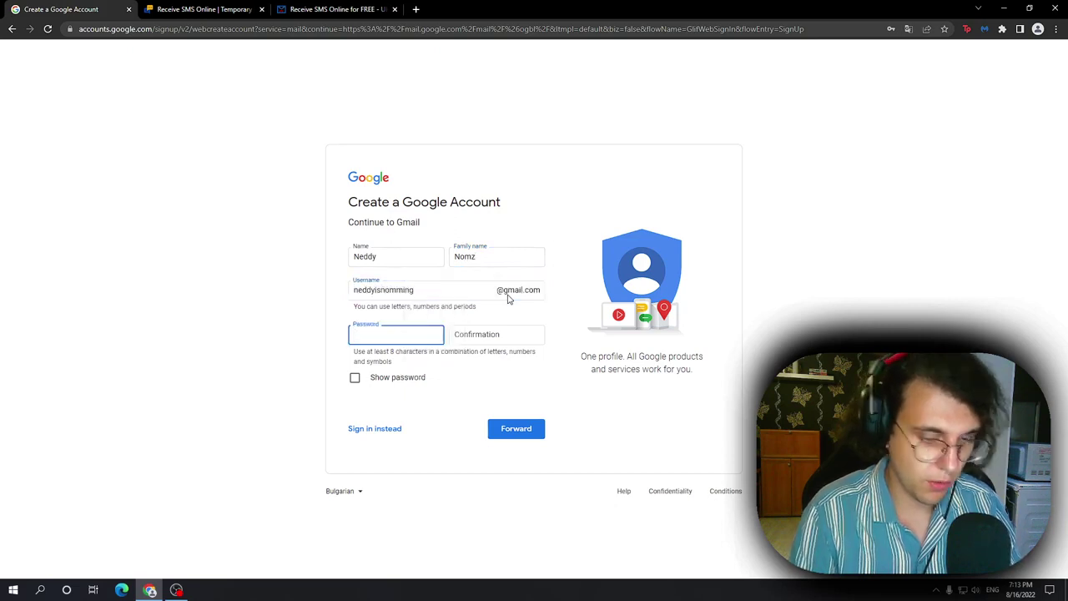
text(••••••••••)
key(Tab)
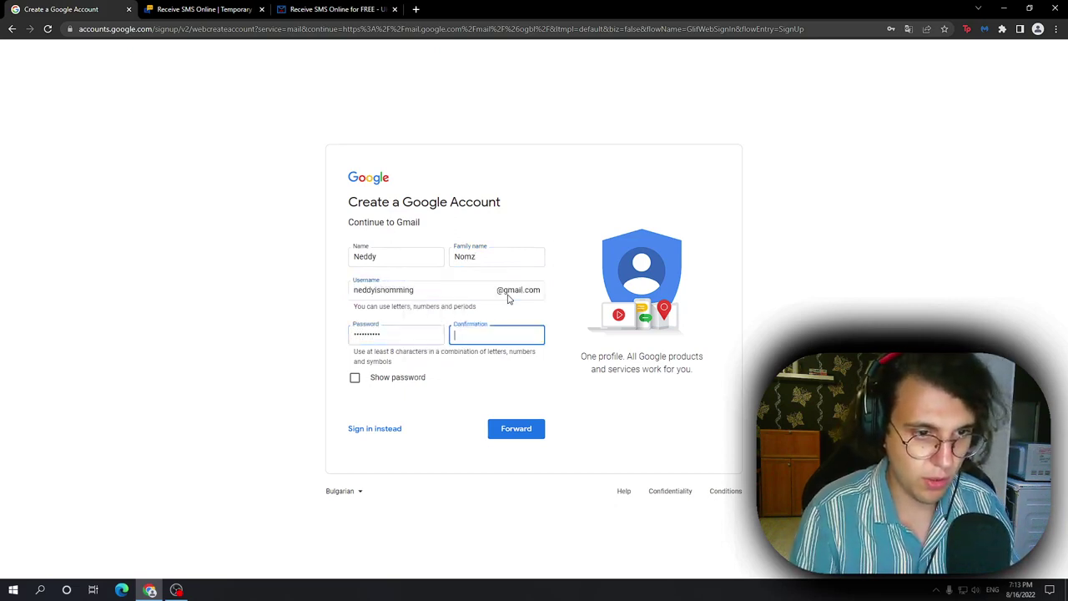
text(••••••••••)
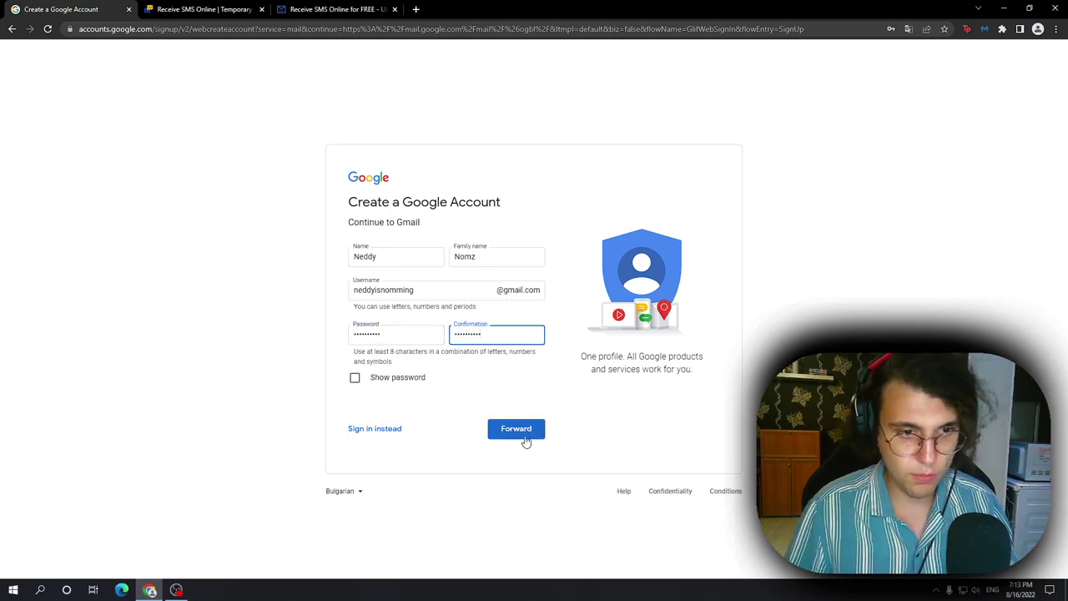
click(527, 431)
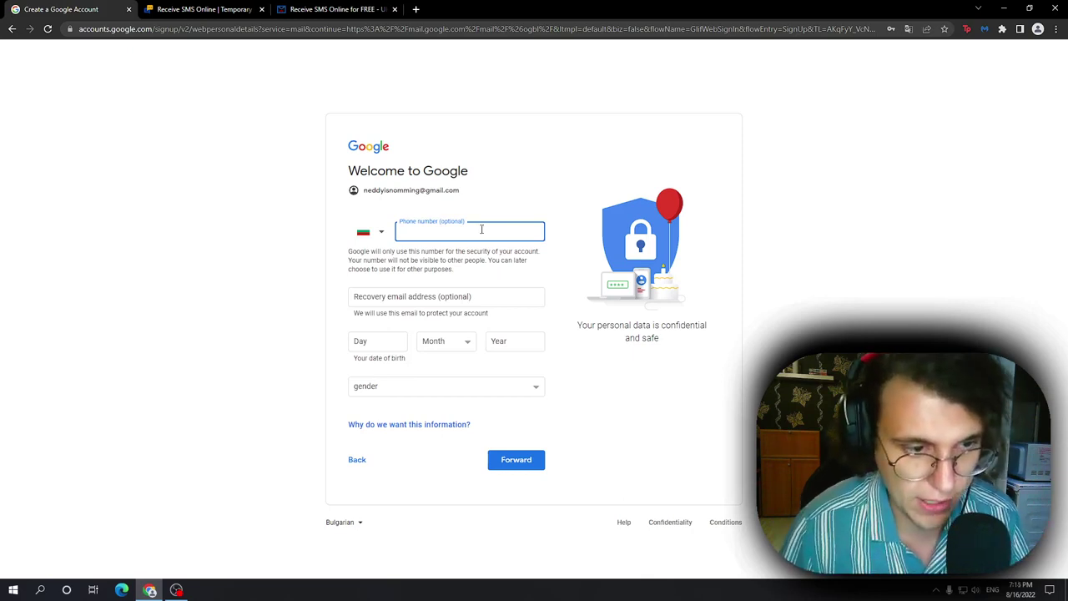
Step: Compare the receive-smss.com and receive-sms-online.info number lists, settling on receive-smss.com and scrolling its grid
click(390, 298)
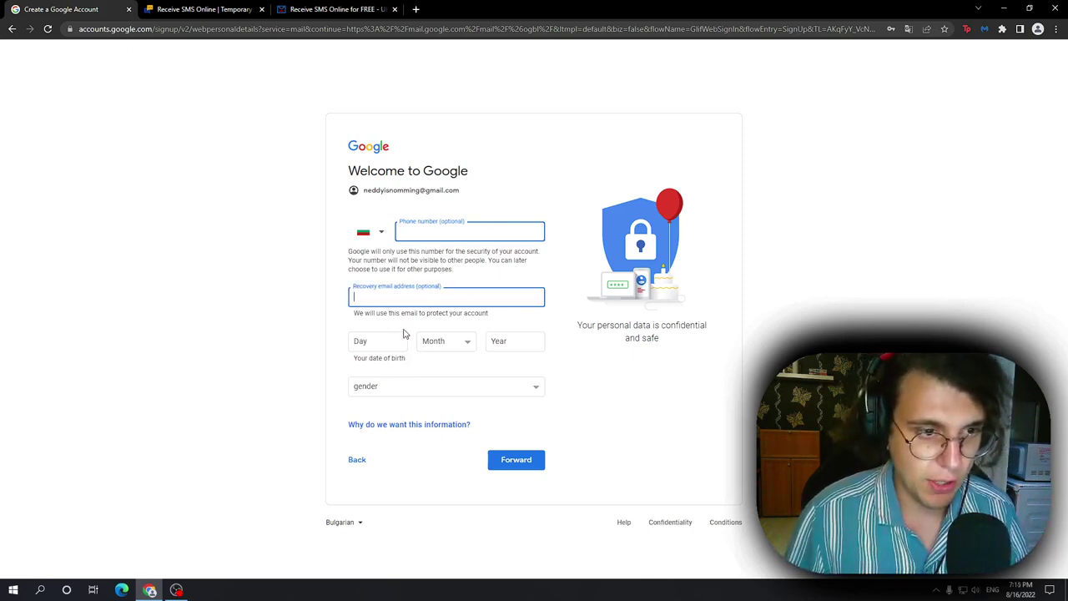
click(434, 235)
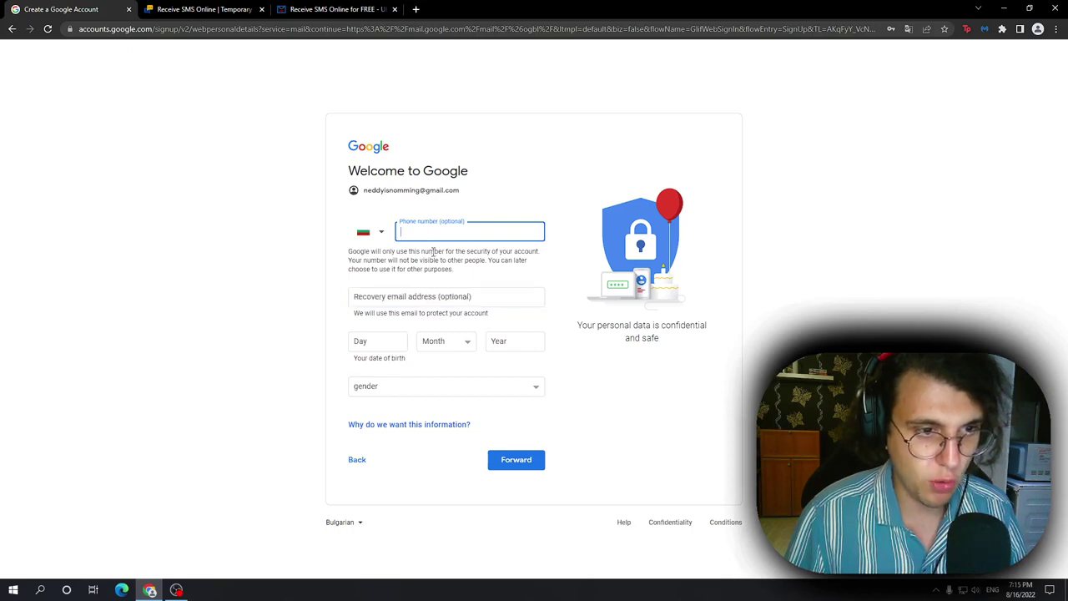
click(216, 10)
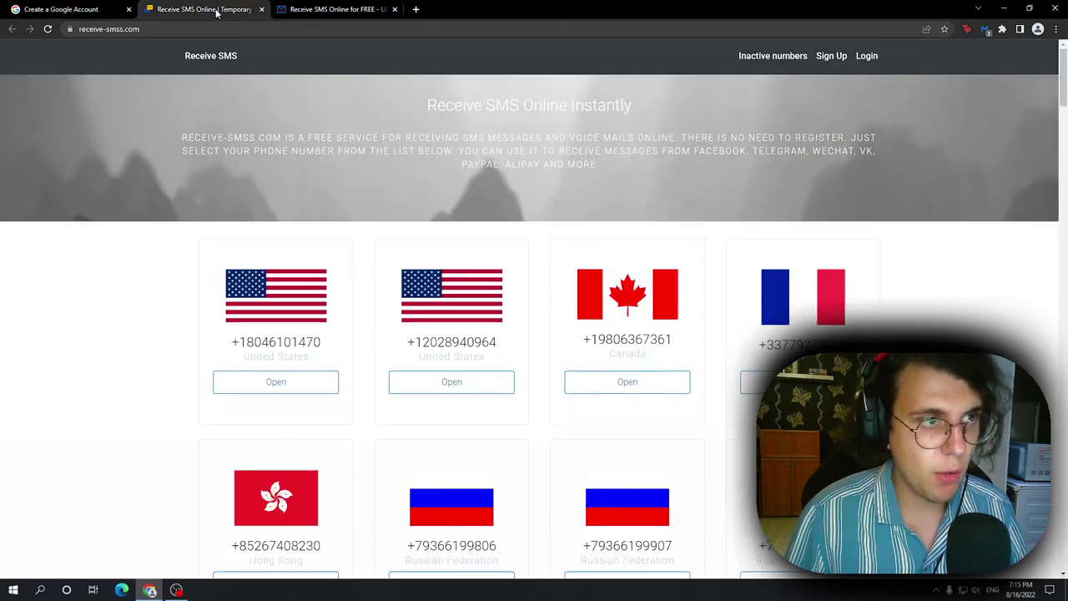
click(309, 10)
click(209, 9)
click(317, 10)
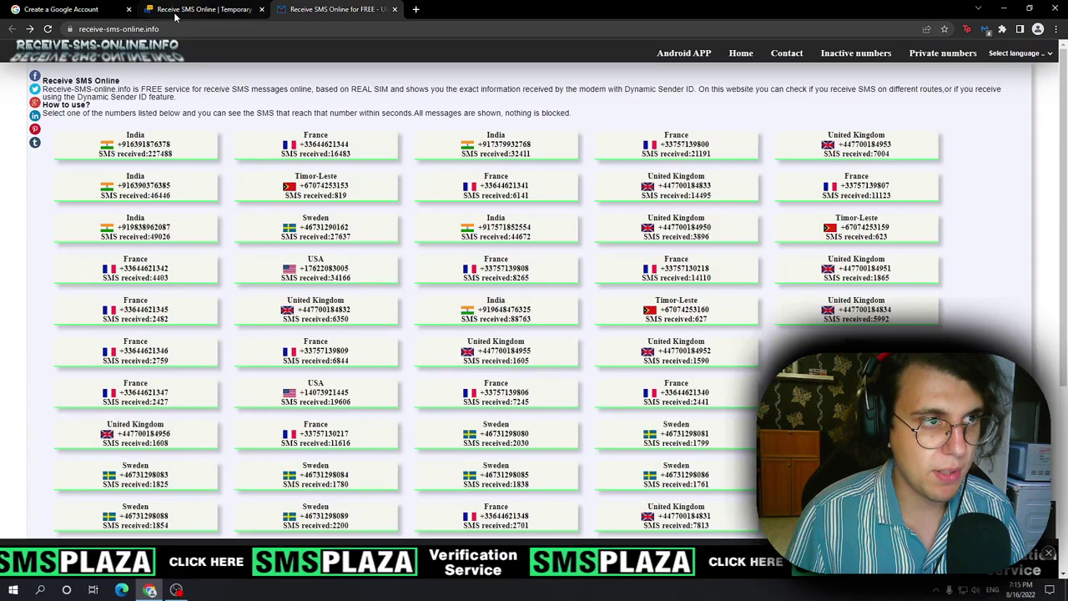
click(175, 13)
click(322, 15)
click(203, 14)
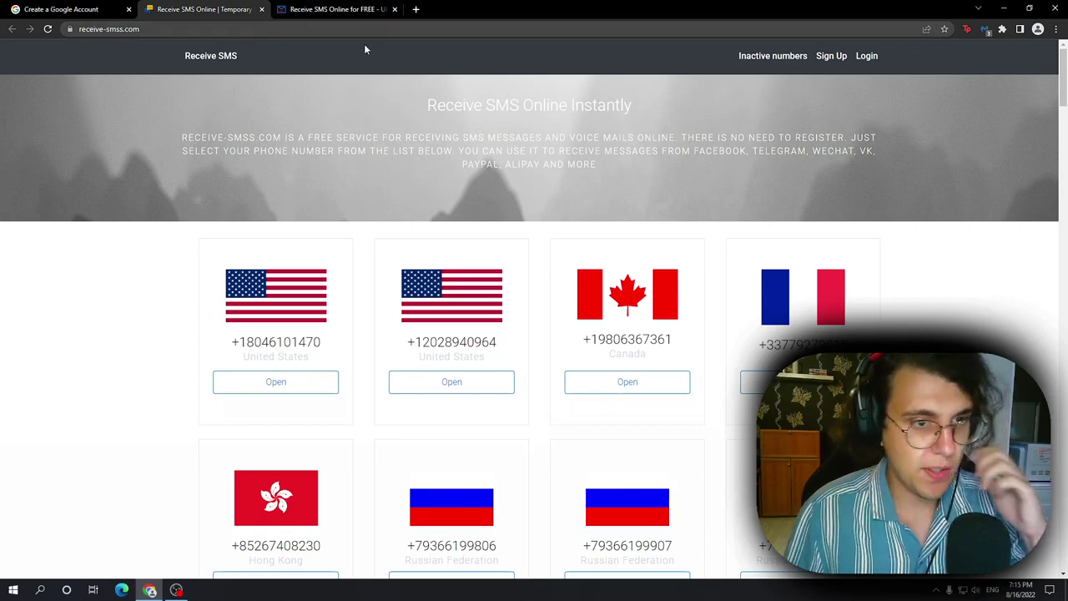
scroll(464, 342, down, 1)
scroll(417, 372, down, 1)
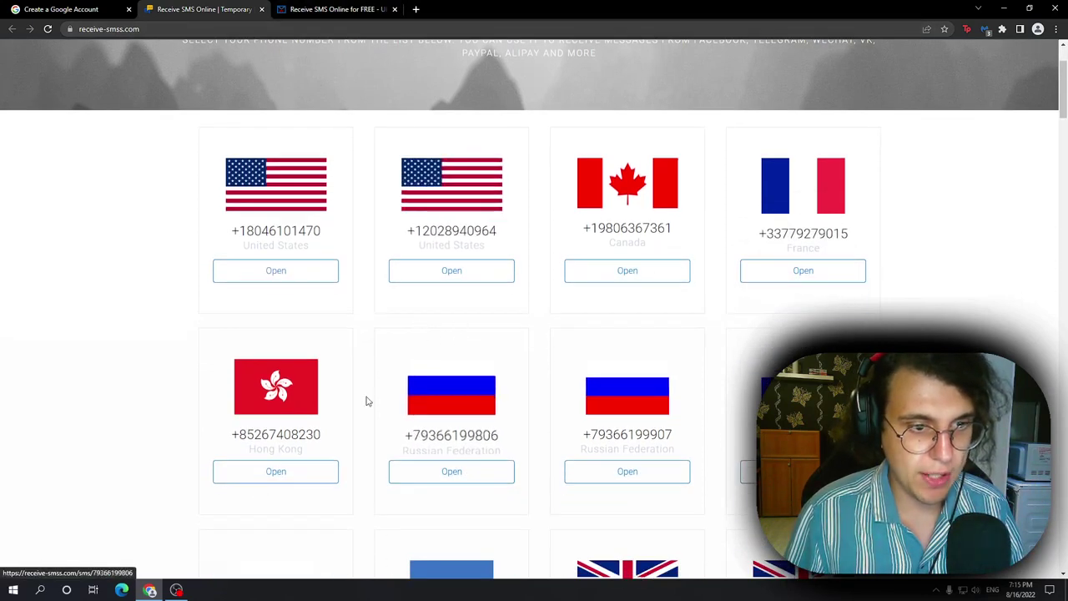
scroll(567, 409, down, 1)
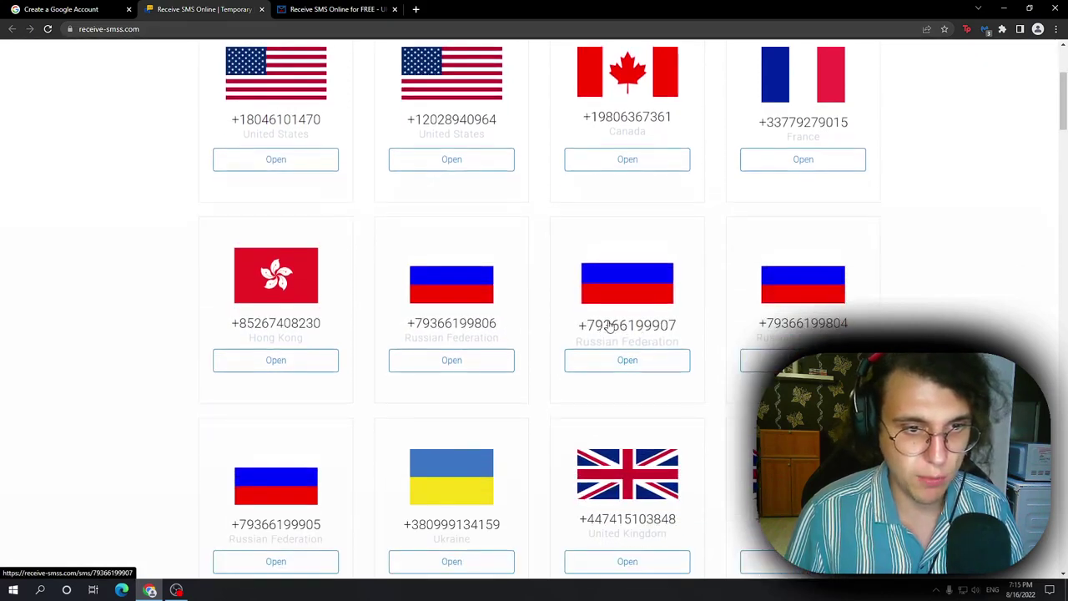
Step: Open the second Russian number's page, then paste that number into the phone field, keeping Bulgaria
click(615, 270)
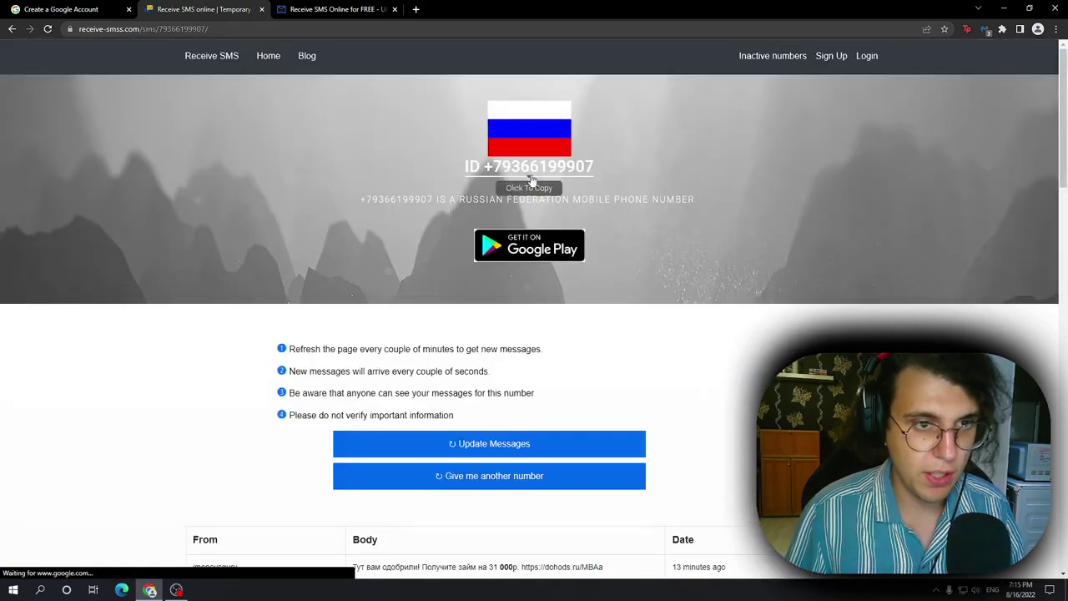
click(67, 9)
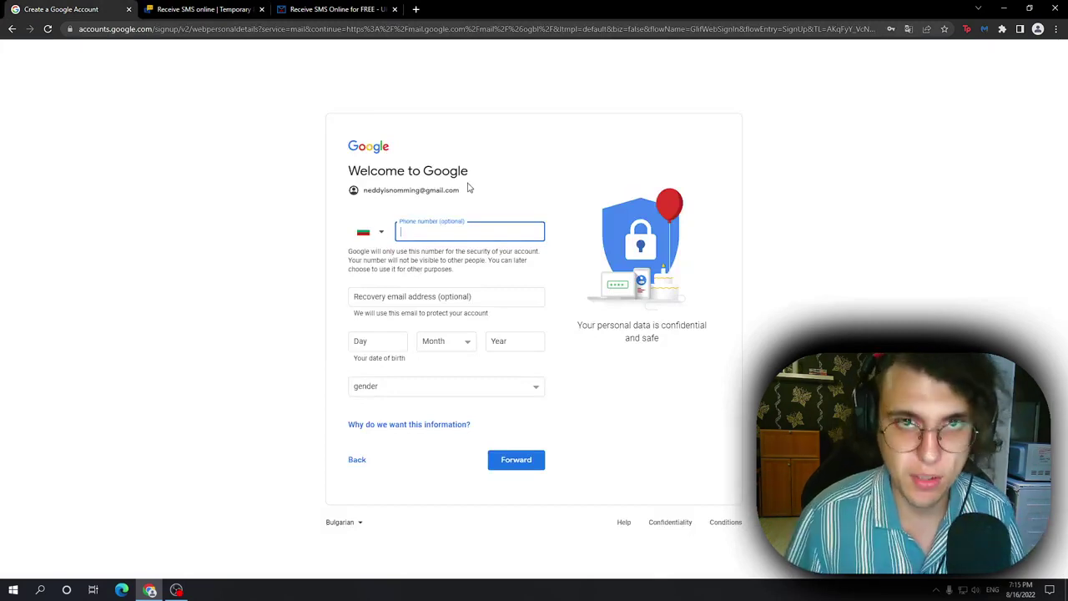
key(ctrl+v)
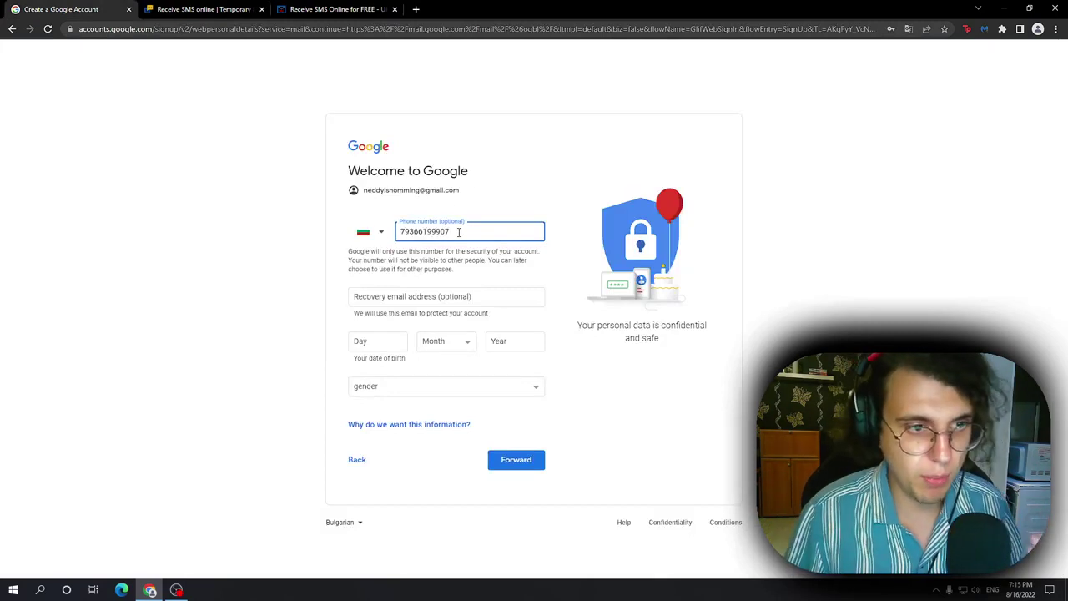
drag(458, 233, 417, 232)
click(369, 238)
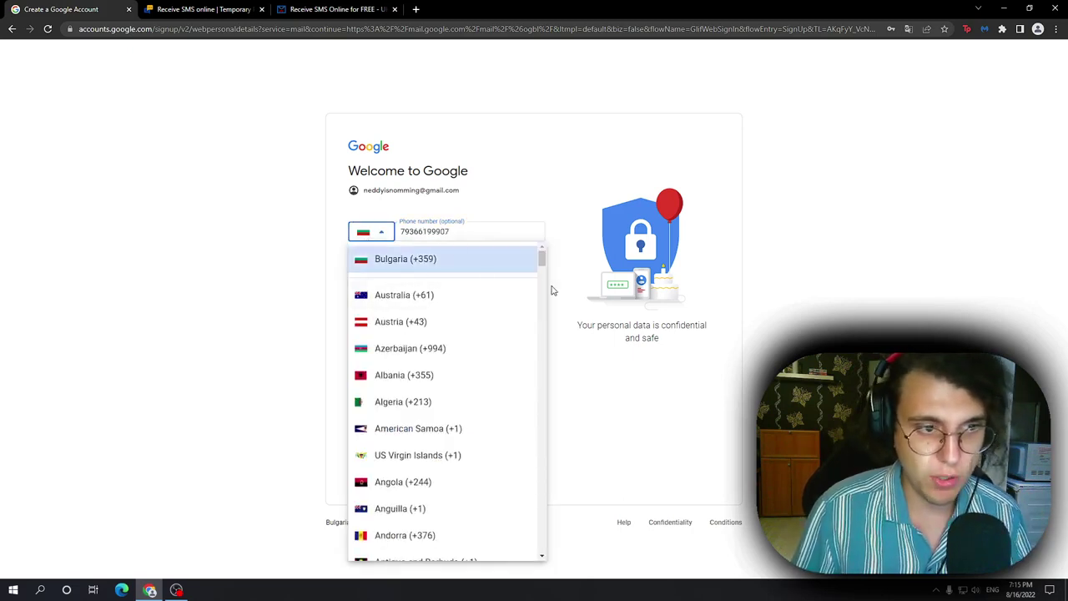
click(586, 317)
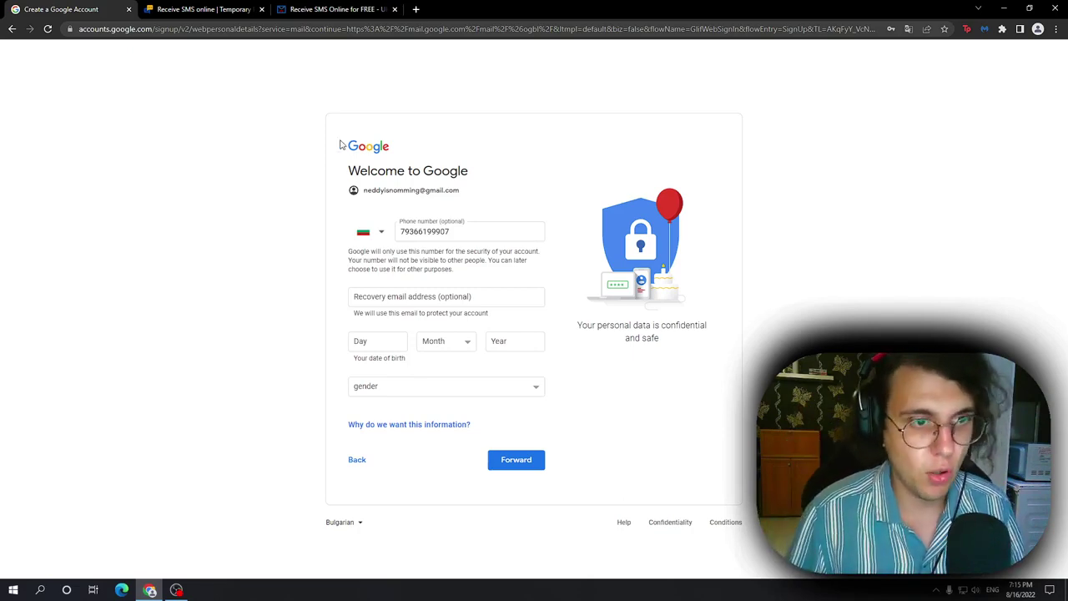
Step: Look over receive-sms-online.info's number list, including the France number's received-SMS count
click(343, 10)
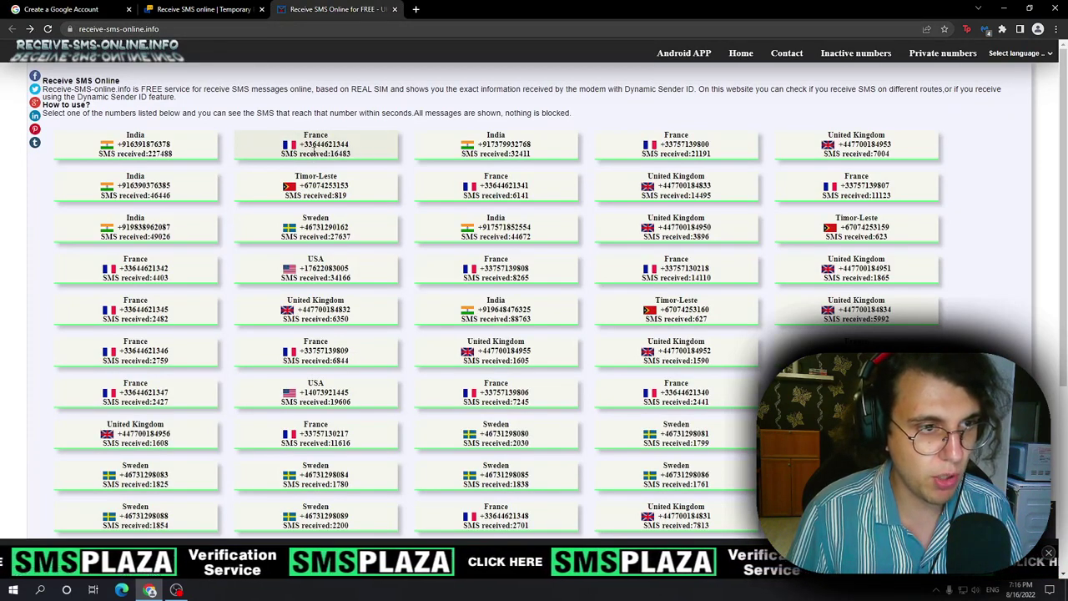
drag(279, 155, 346, 153)
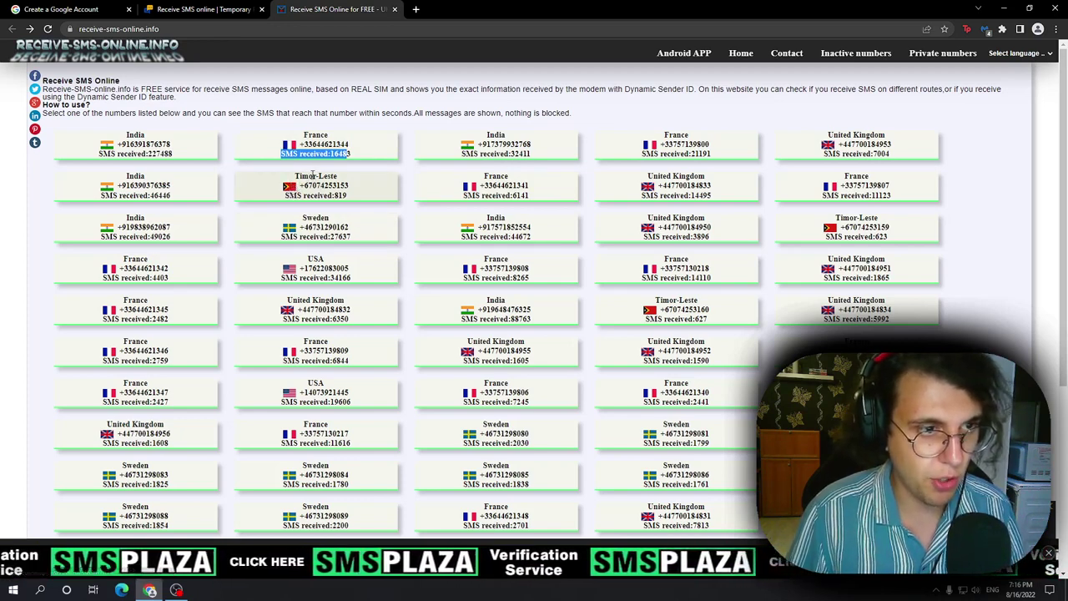
double_click(350, 199)
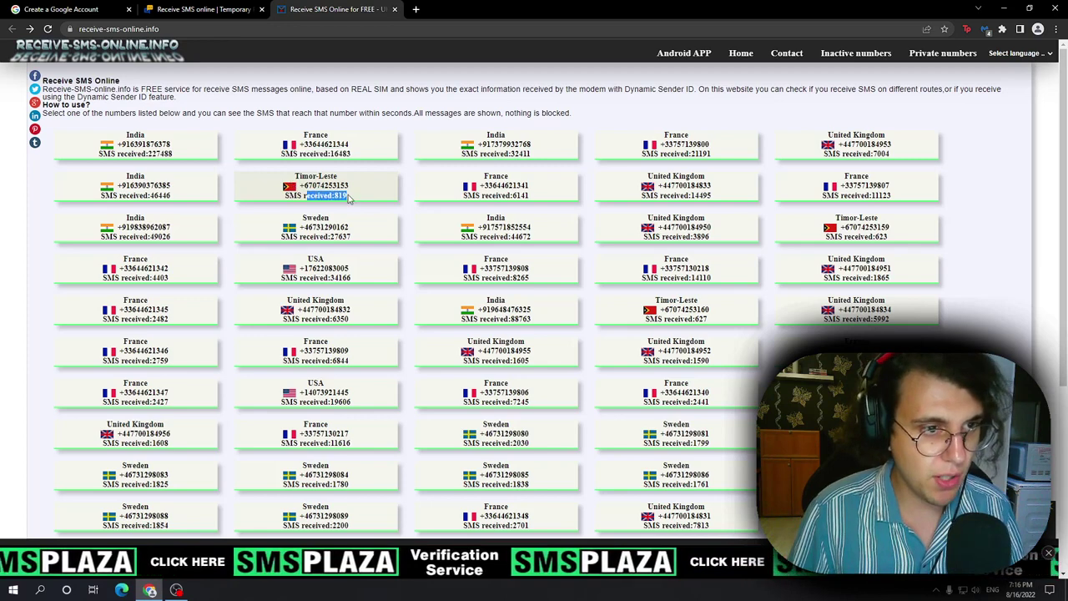
click(349, 198)
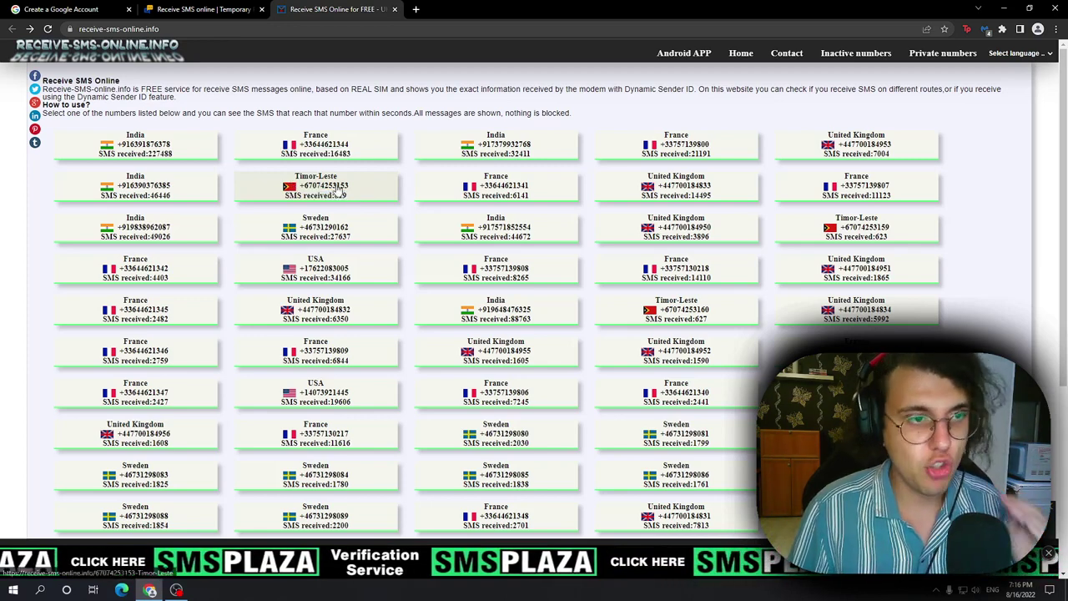
Step: Open the Timor-Leste number's inbox, check its latest Google verification message, then go back
click(323, 189)
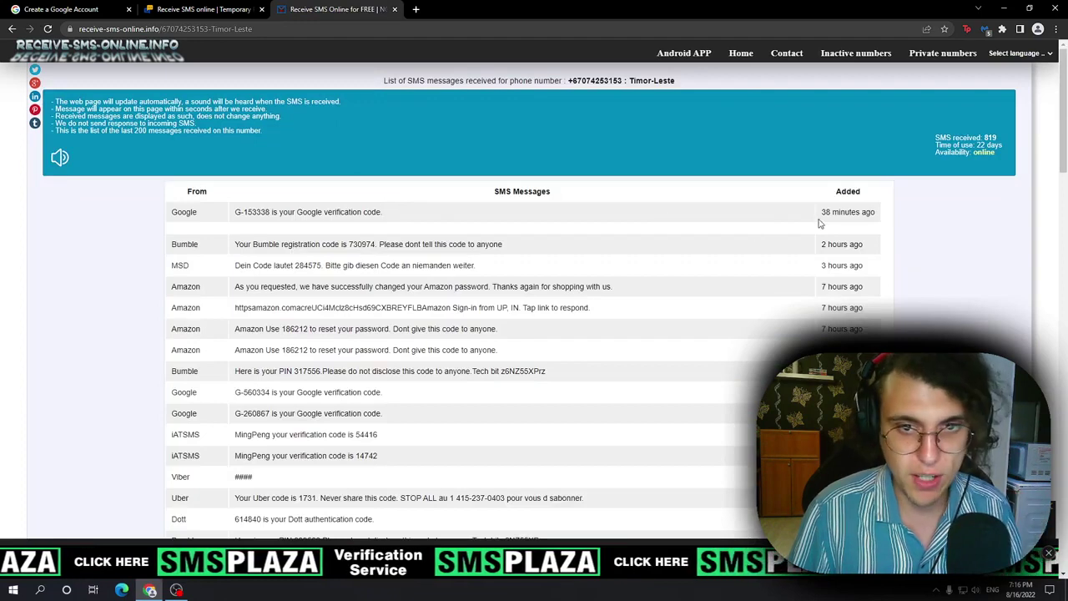
mouse_move(821, 215)
mouse_down()
mouse_move(929, 218)
mouse_move(832, 214)
mouse_up()
drag(237, 210, 282, 215)
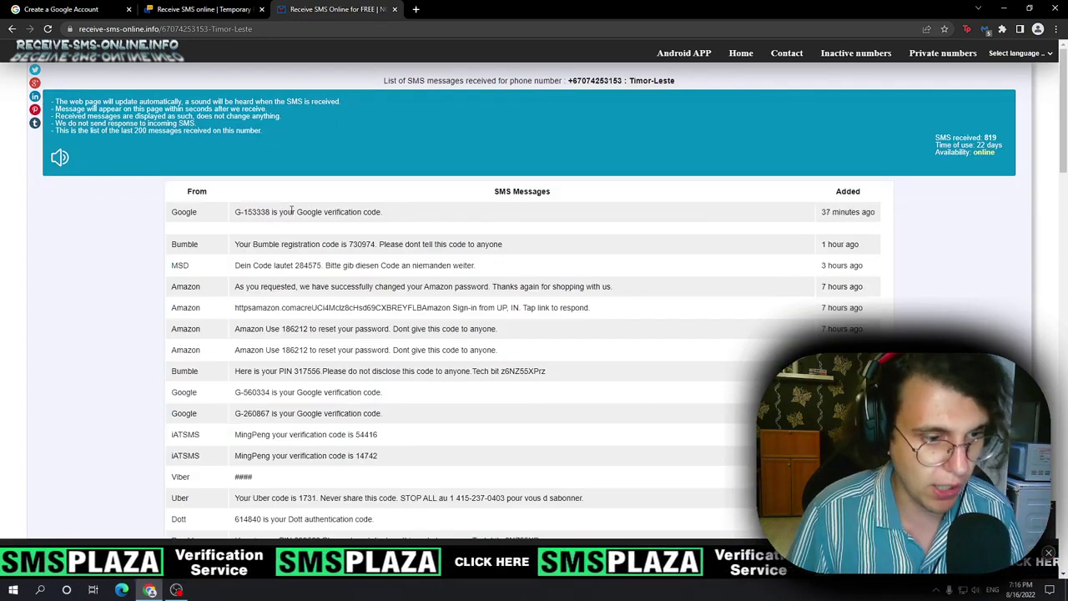
click(12, 29)
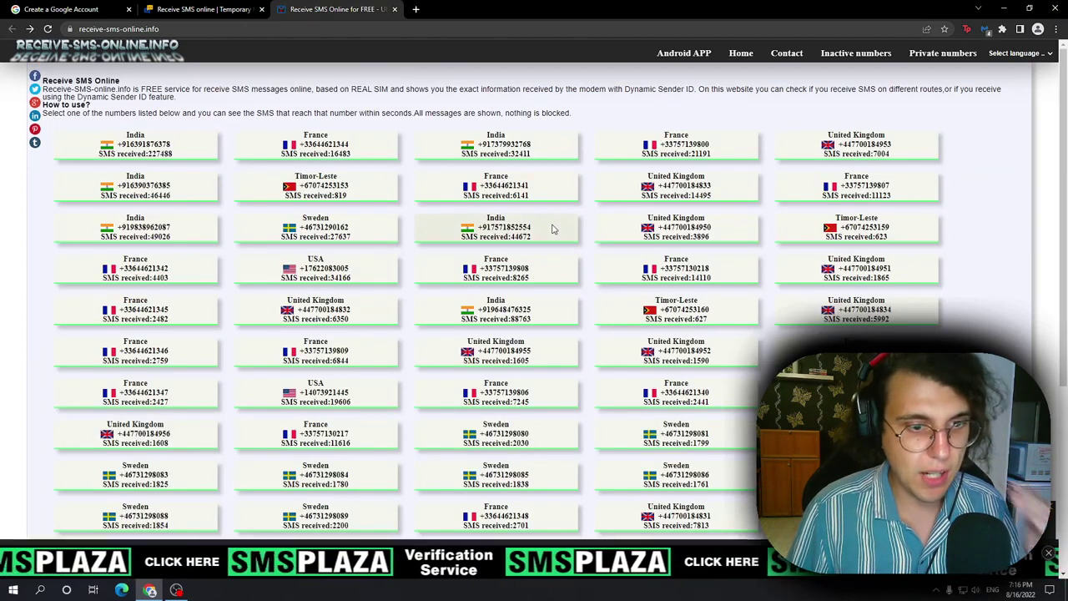
Step: Flip between the SMS site tabs and return to the Create a Google Account form, then raise the screen recorder
click(100, 12)
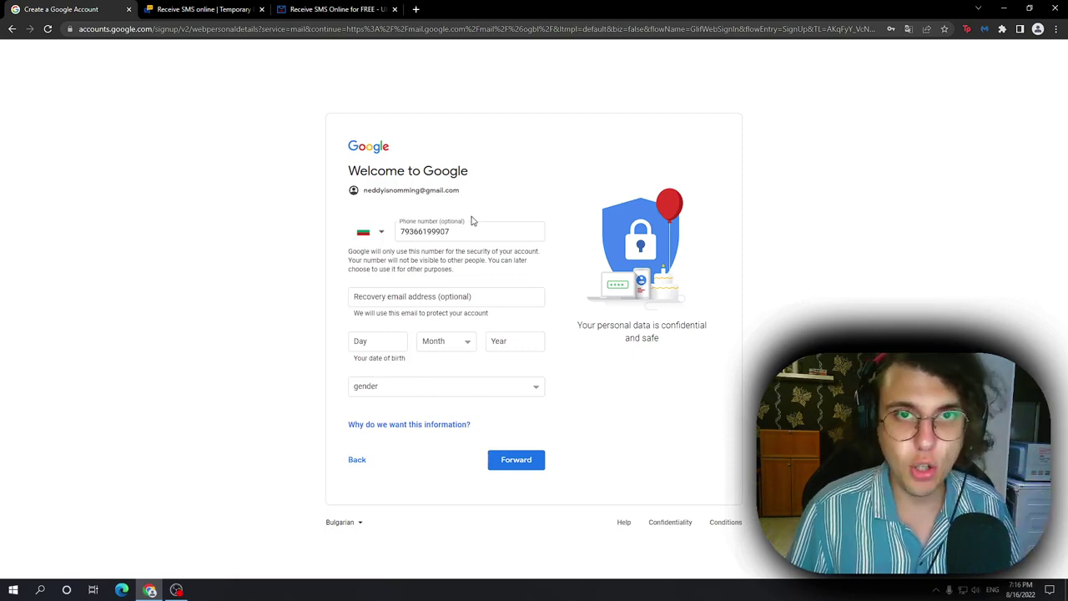
click(321, 9)
click(203, 11)
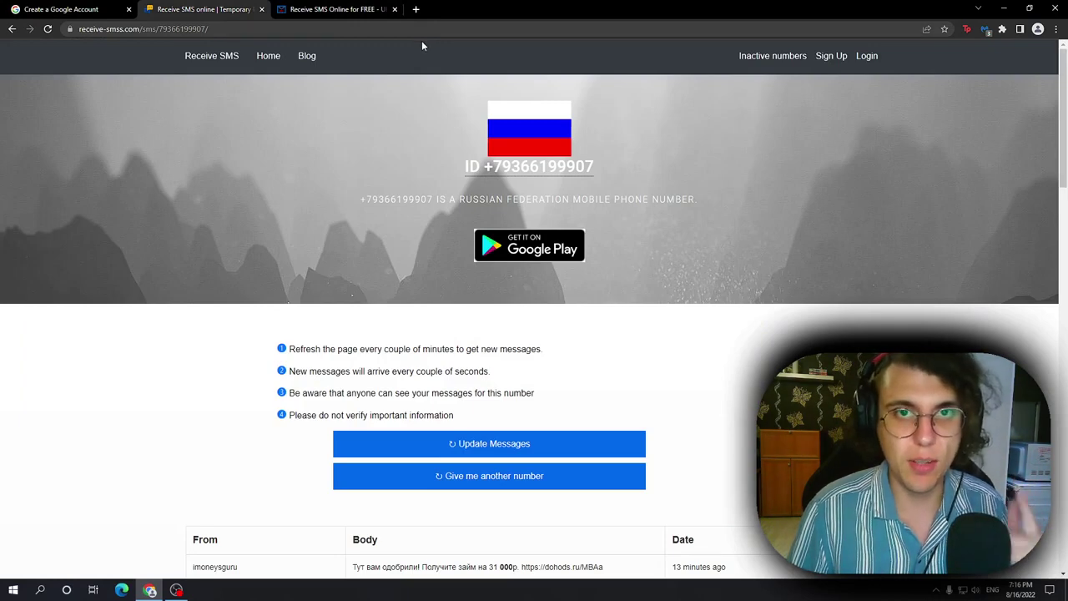
click(95, 9)
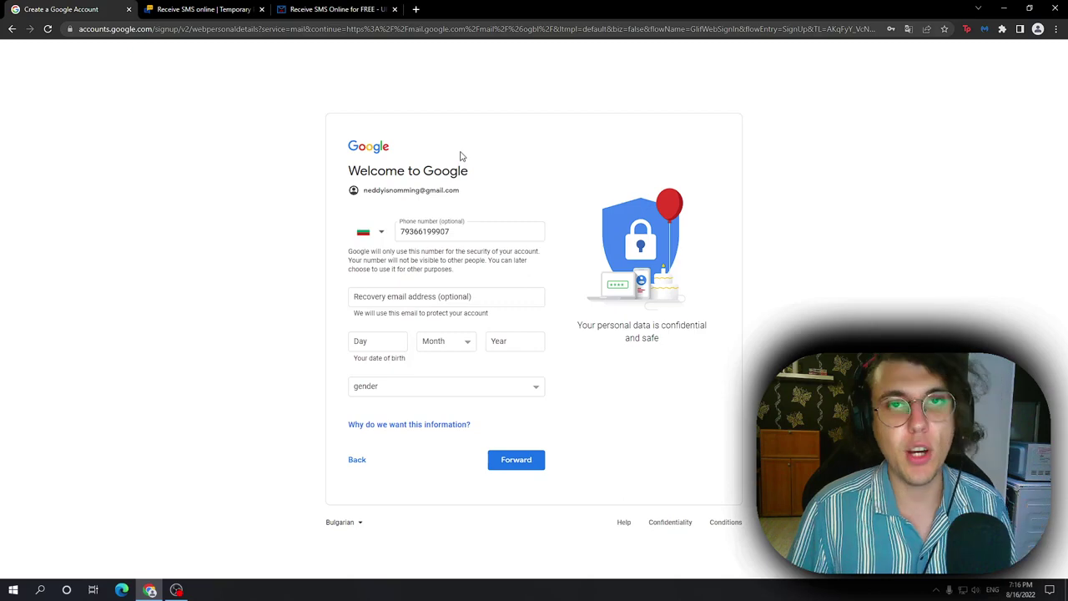
click(176, 590)
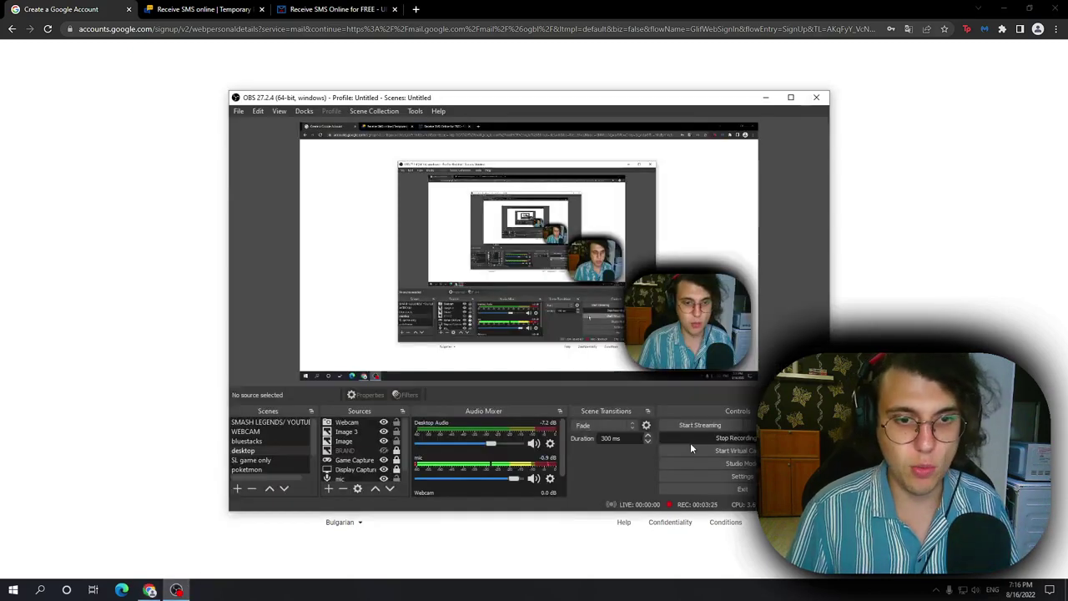